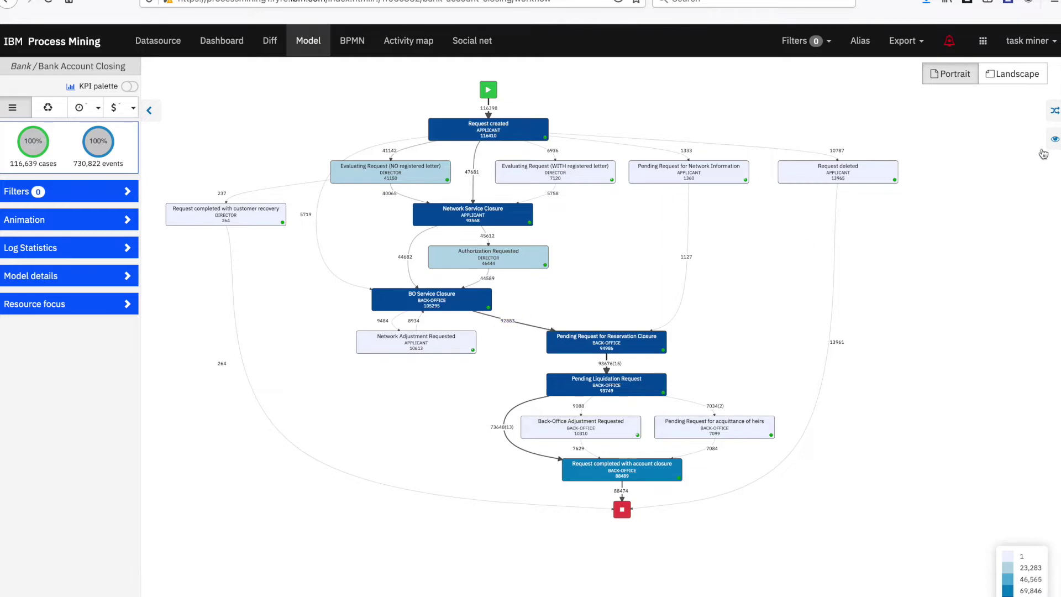
- Show conformance figures (85% similarity, 99% fitness) and the 527 case variants beside the map
left_click(1055, 113)
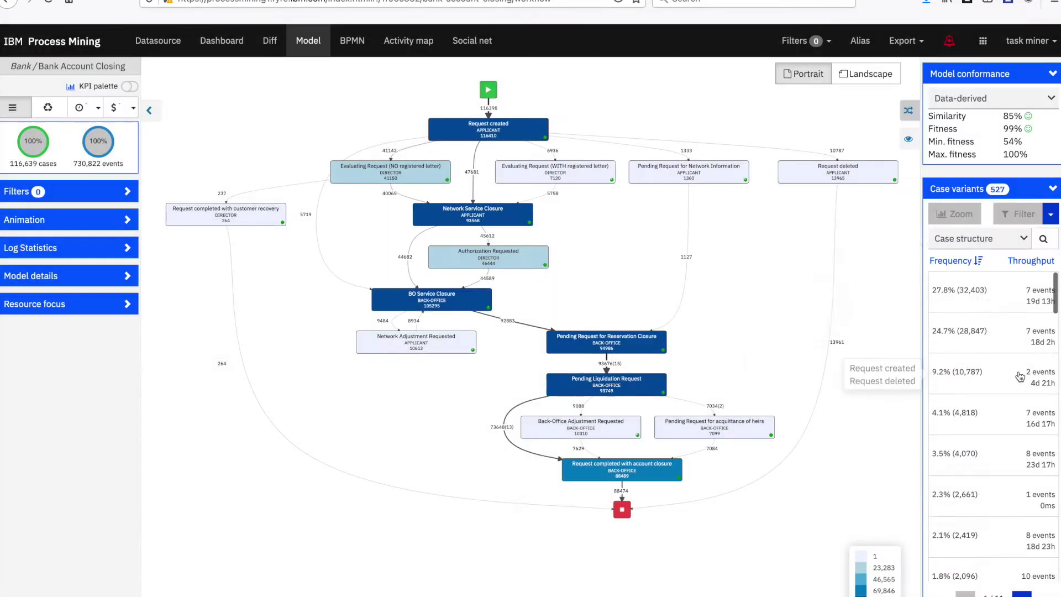
- Trace the 27.8% and 24.7% variants on the map, then close the variants panel
mouse_move(956, 291)
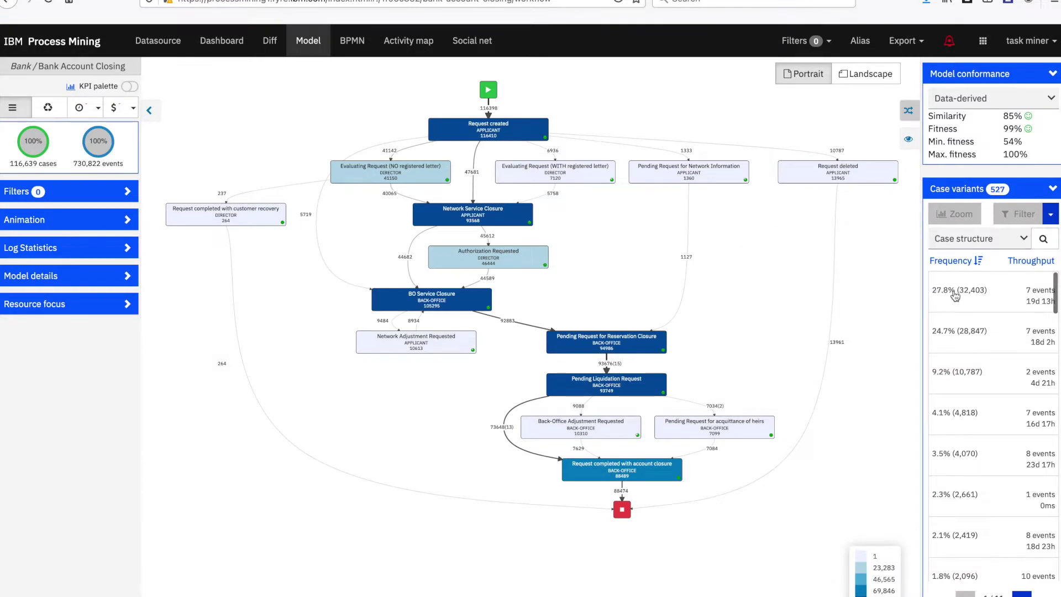
left_click(956, 296)
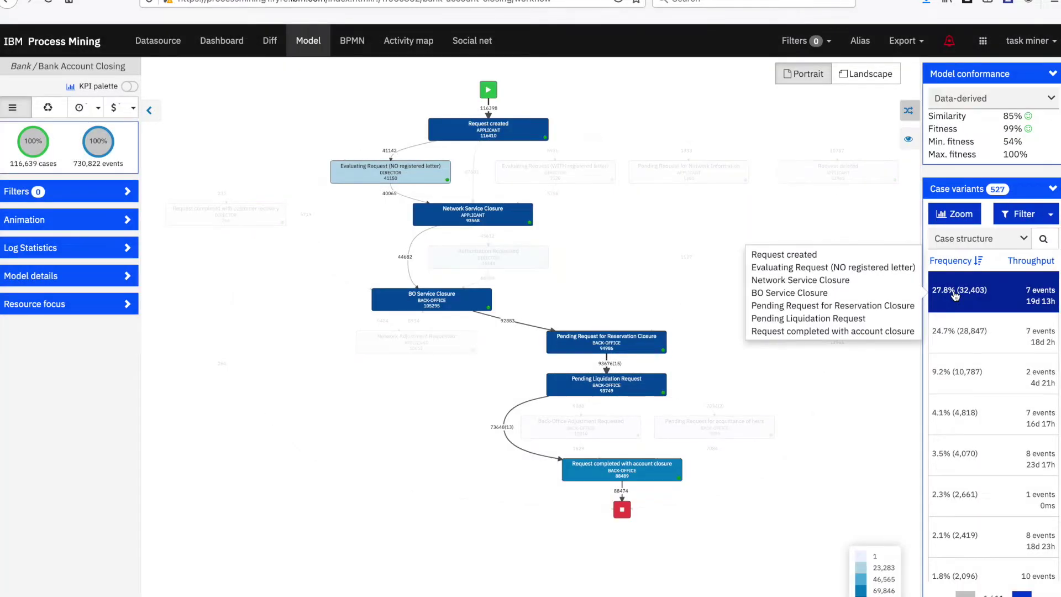
mouse_move(961, 336)
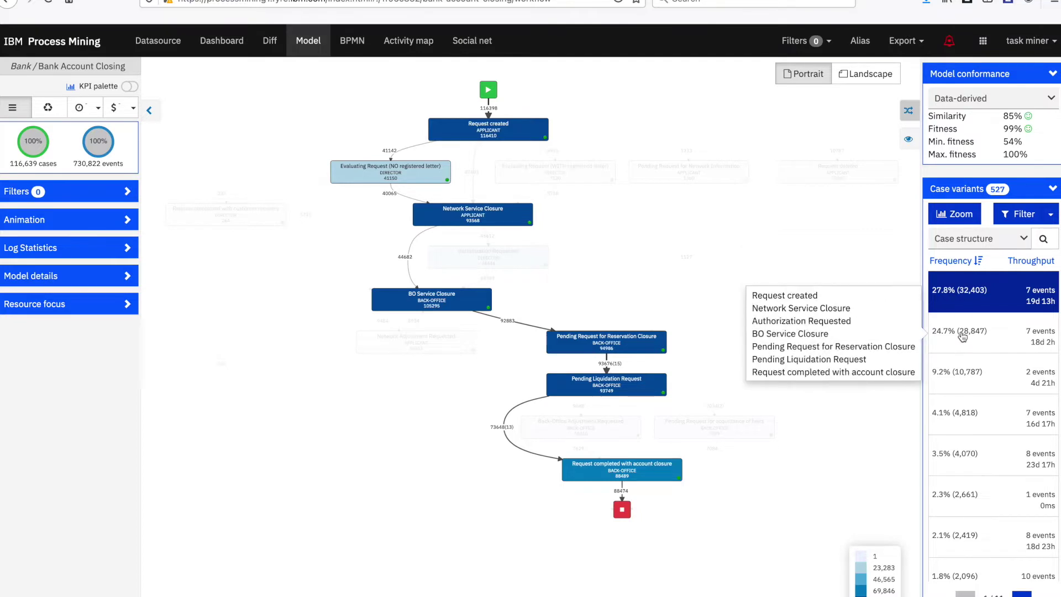
left_click(962, 335)
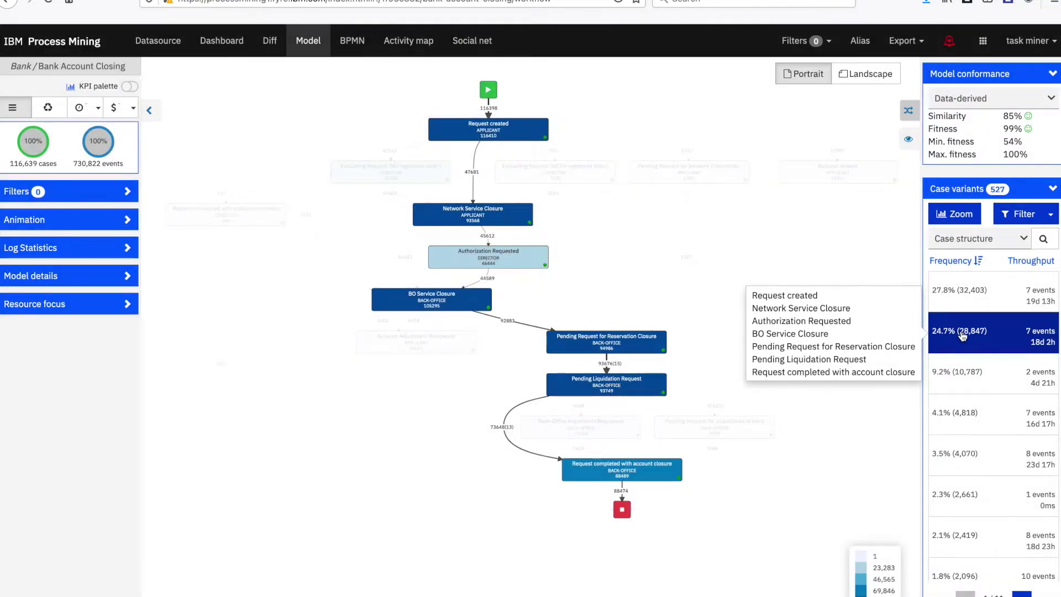
left_click(962, 335)
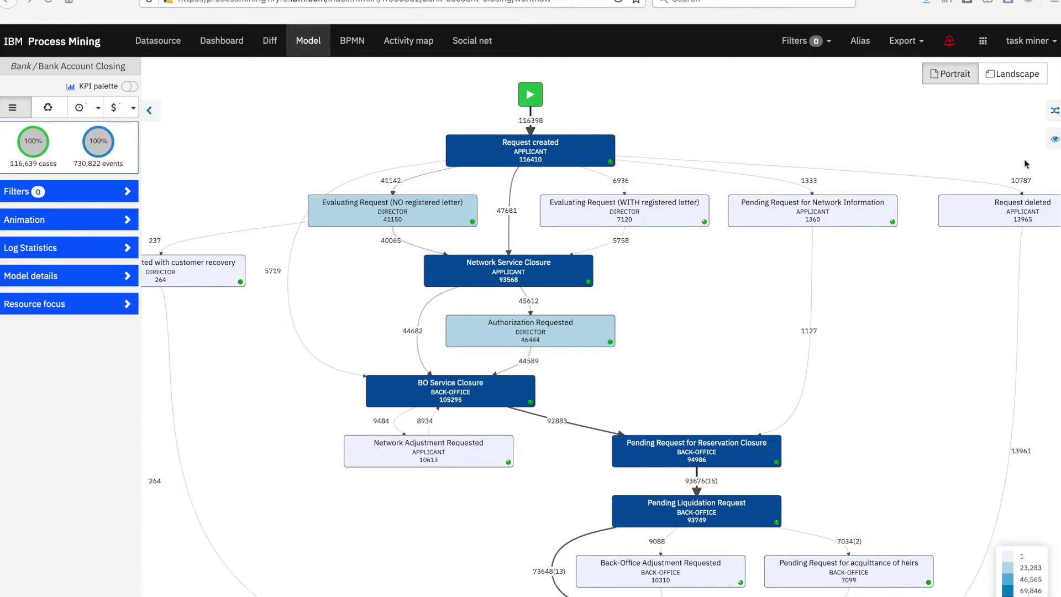
- Compare against the reference model (77.3k conformant vs 39.3k non-conformant) and label durations on the map
left_click(1055, 140)
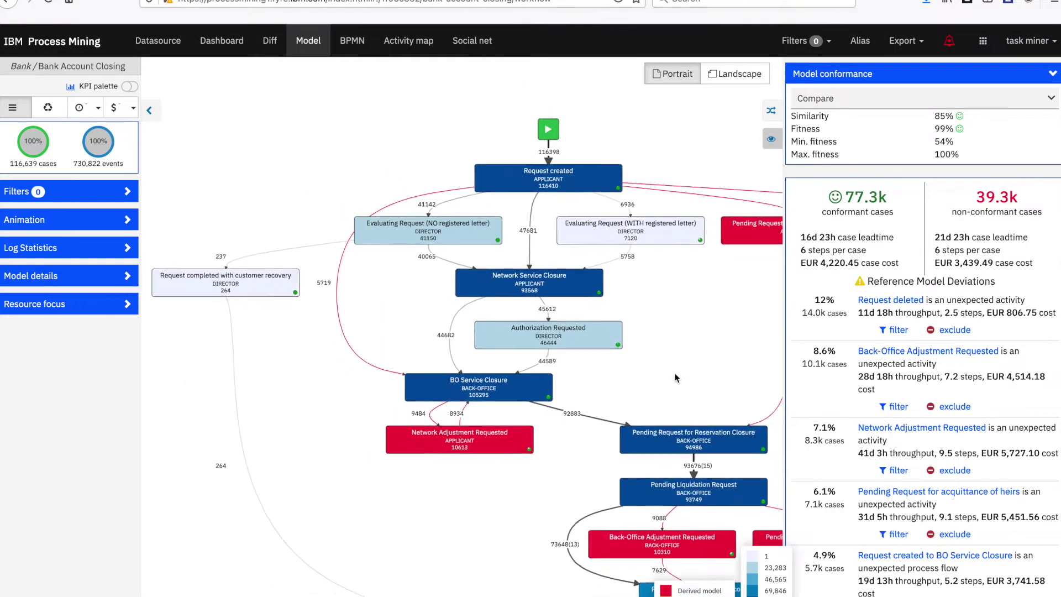
left_click_drag(635, 317, 551, 314)
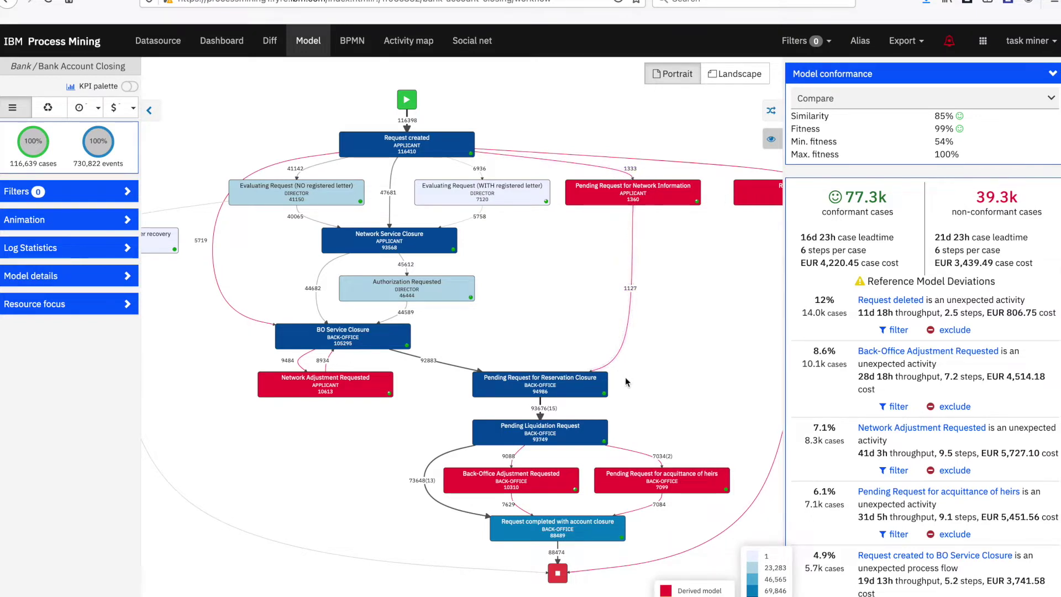
scroll(923, 395, "down", 1)
scroll(923, 396, "down", 1)
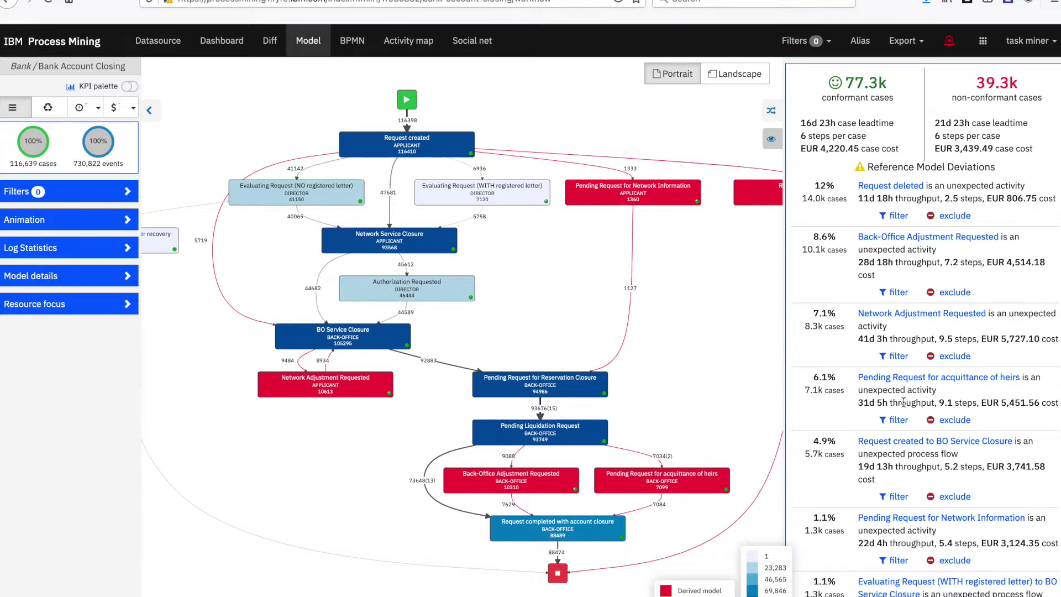
left_click(80, 108)
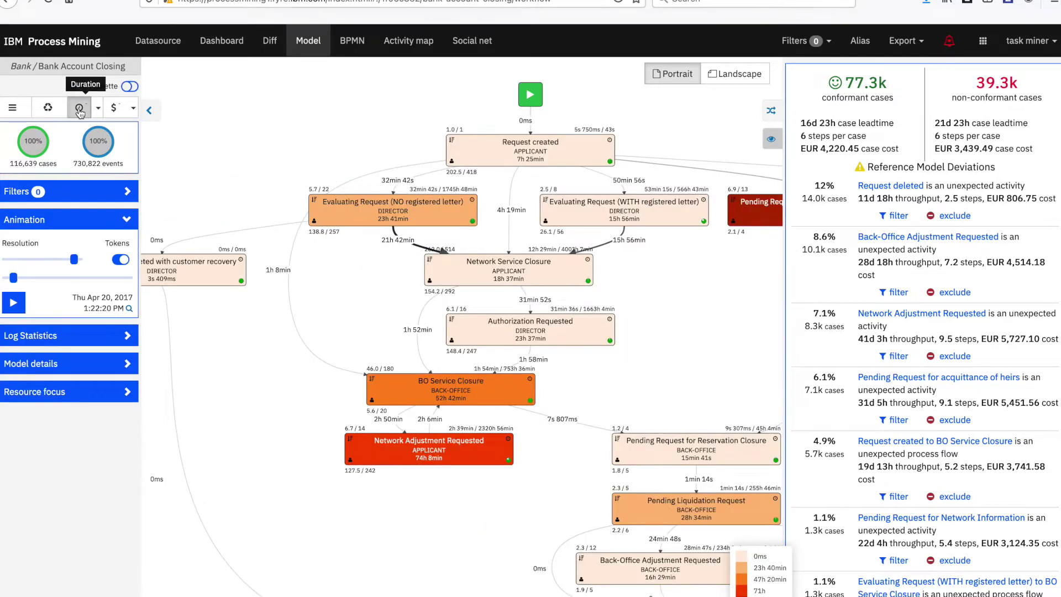
- Hide the reference deviations, zoom into the map, and open the BO Service Closure task-mining map
left_click(771, 139)
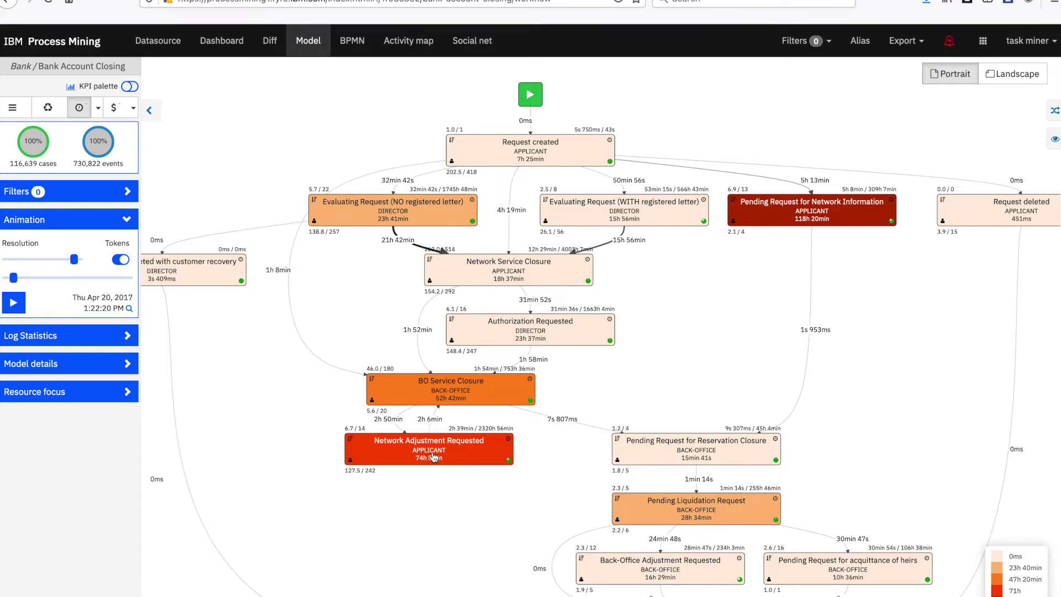
scroll(433, 457, "up", 3)
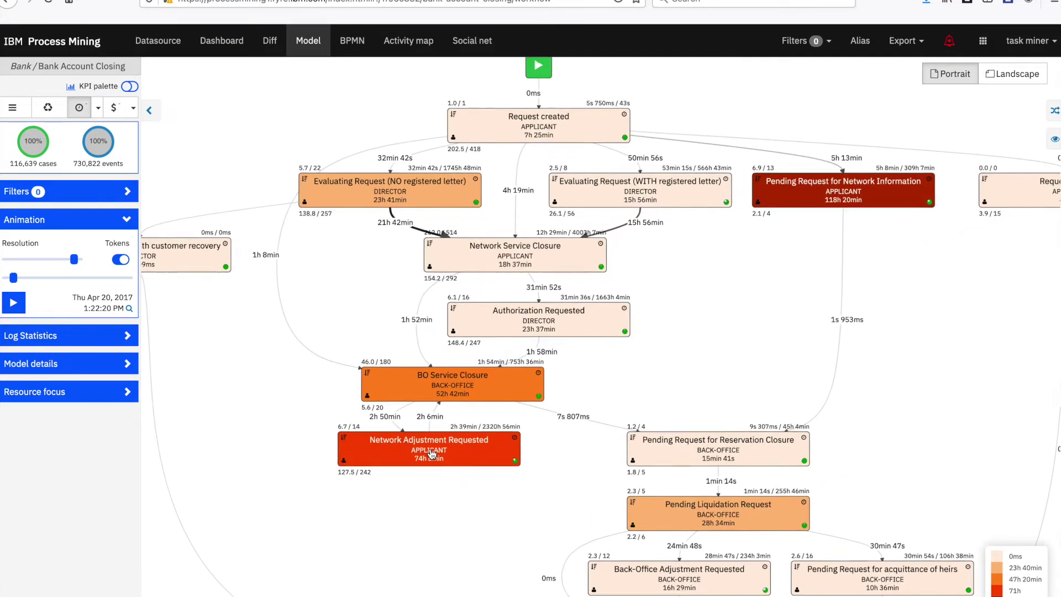
scroll(432, 450, "up", 1)
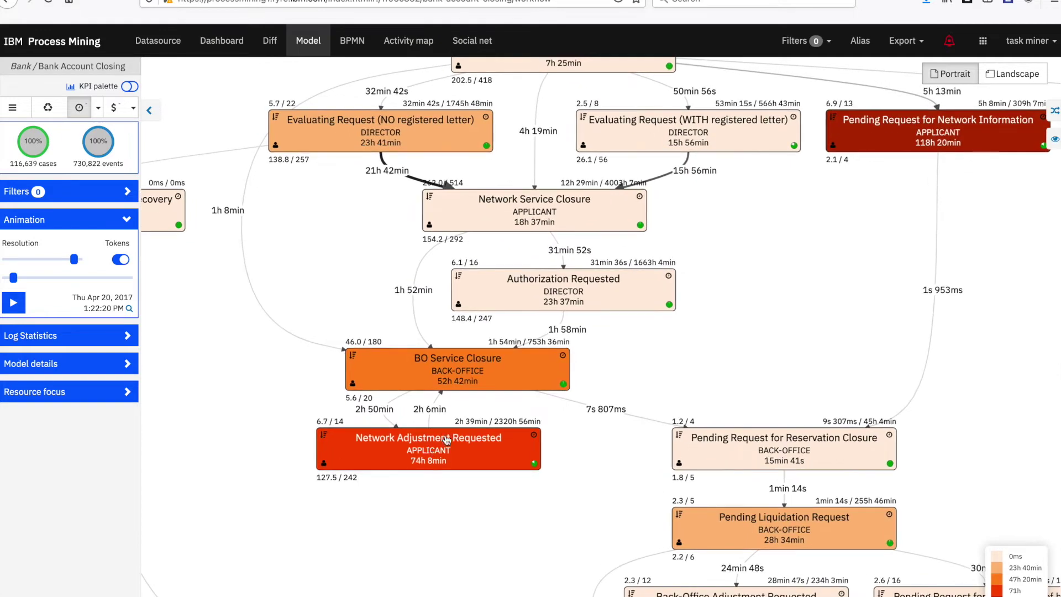
scroll(617, 369, "up", 2)
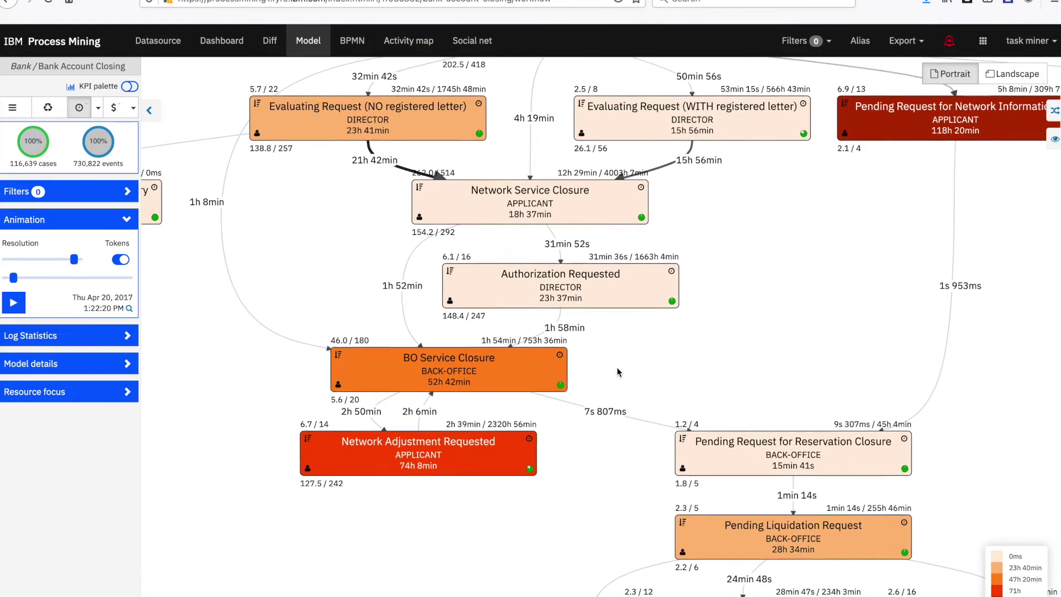
scroll(617, 369, "up", 1)
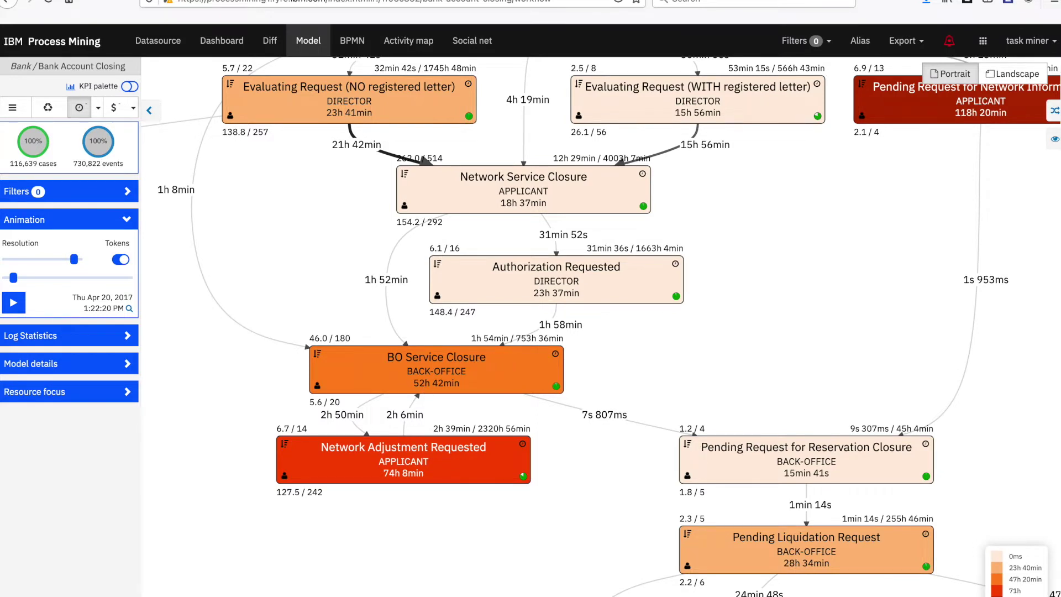
left_click(395, 380)
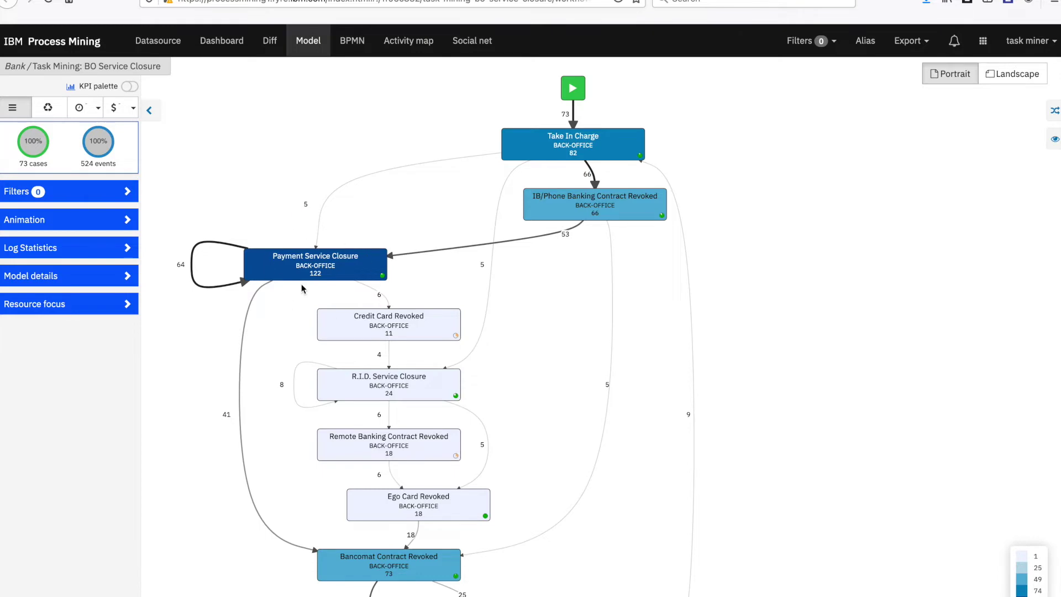
- Show the BO Service Closure case variants and trace the most frequent 50.7% variant
left_click(1055, 111)
left_click(962, 292)
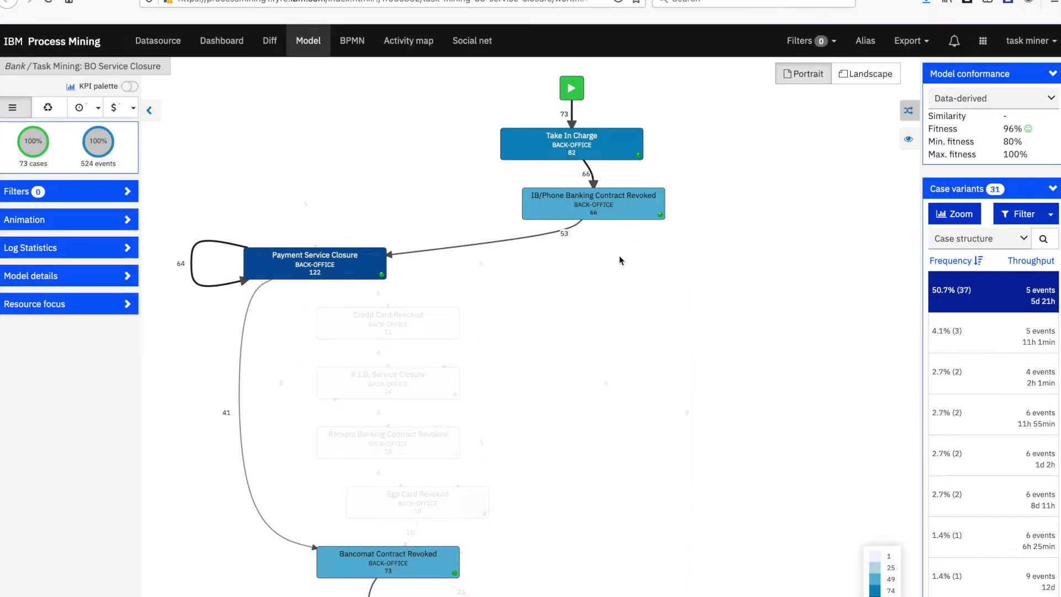
scroll(619, 255, "down", 4)
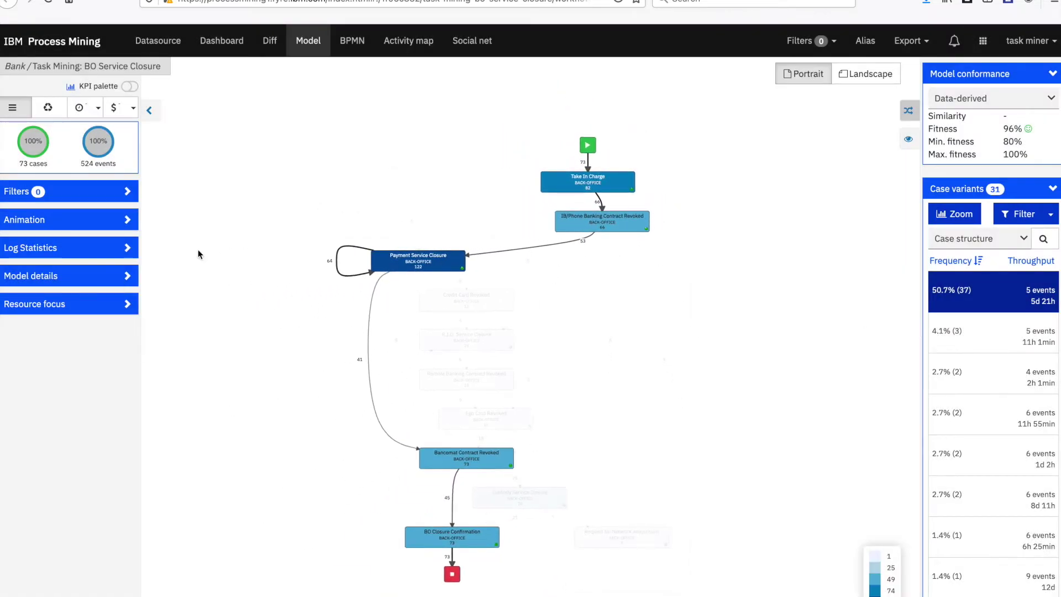
scroll(261, 244, "up", 1)
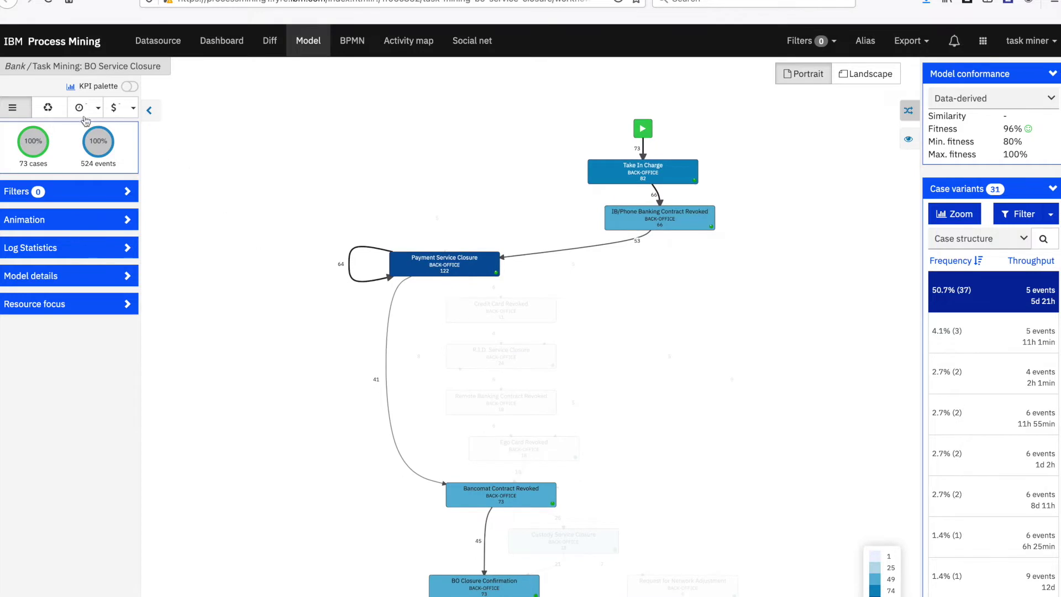
- Colour the graph by duration, clear the variant selection, close the panel, and pan down
left_click(88, 109)
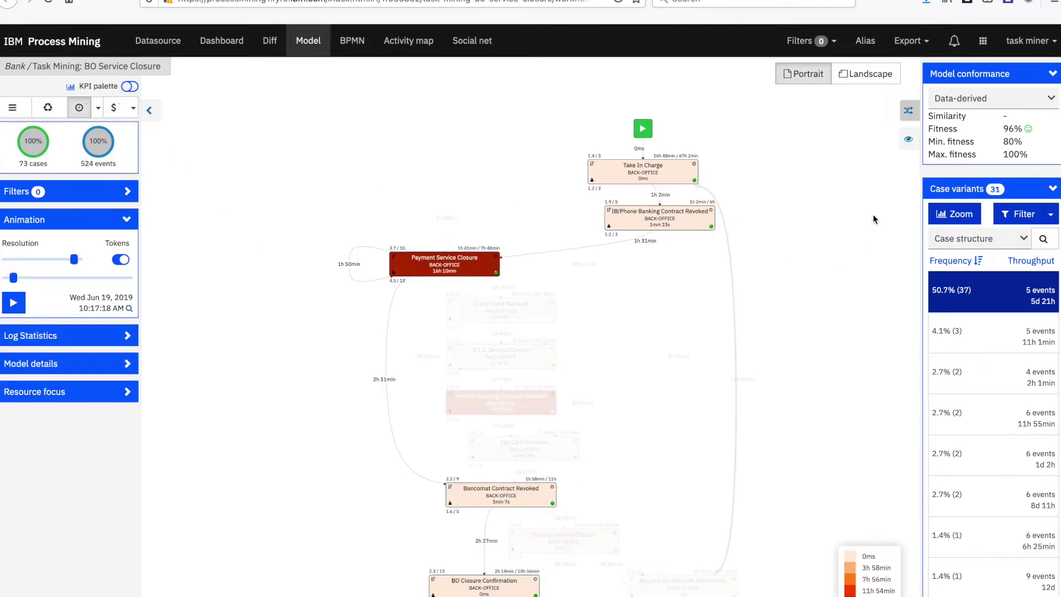
left_click(964, 276)
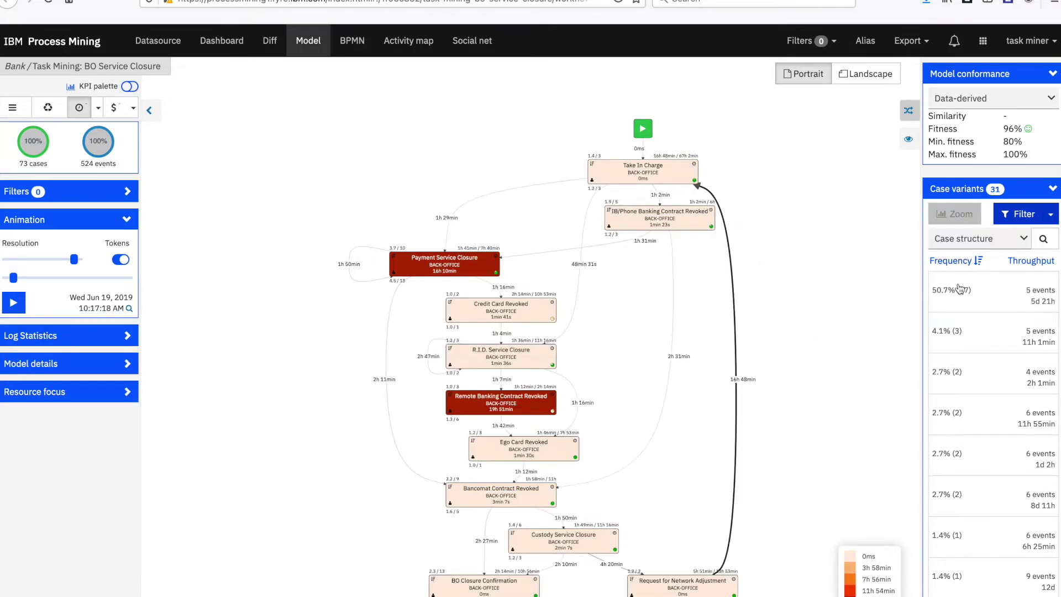
left_click(911, 137)
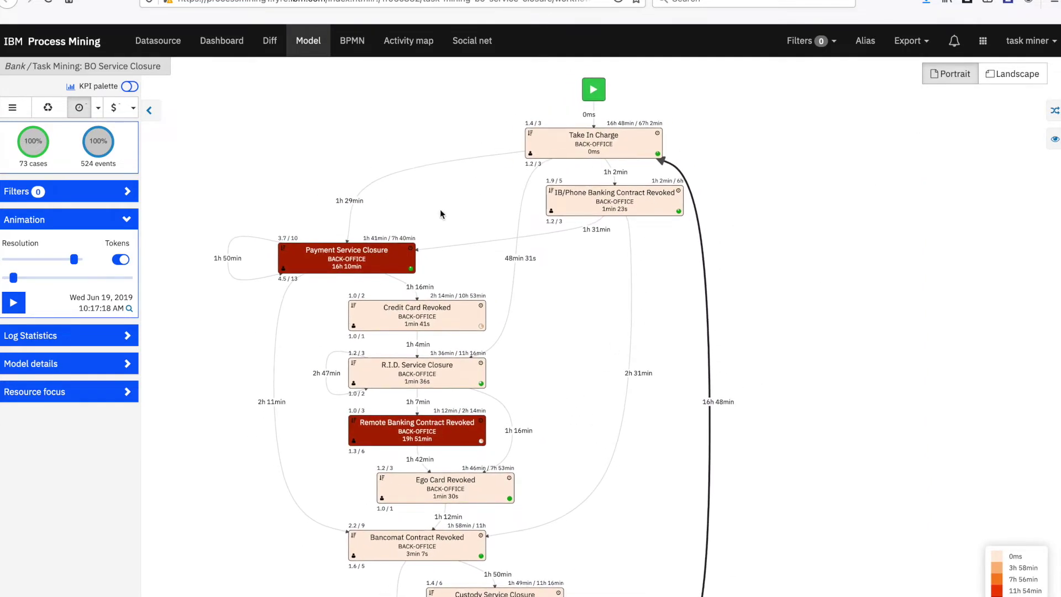
left_click_drag(550, 408, 531, 436)
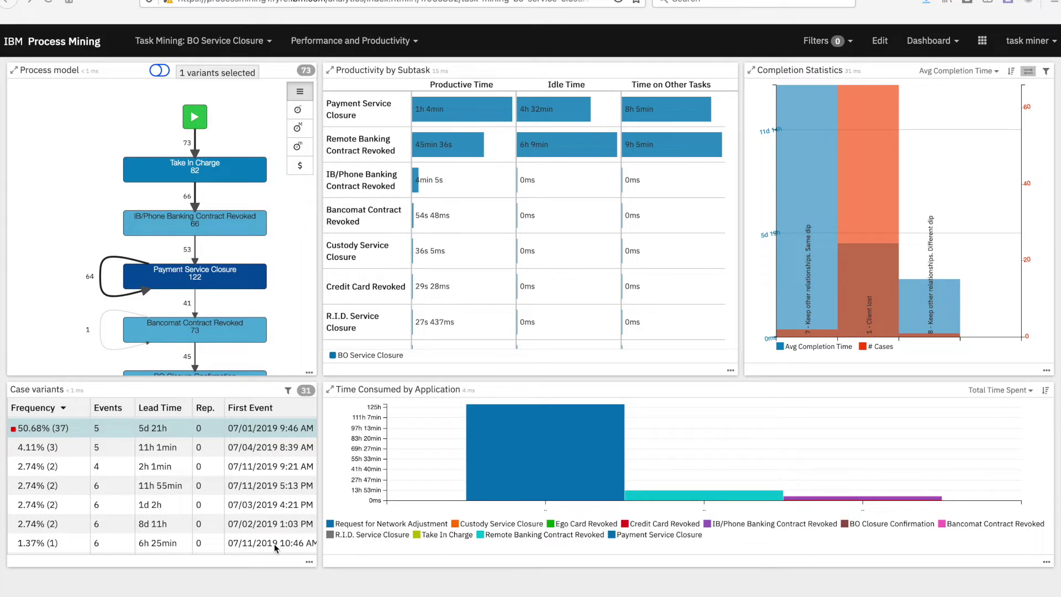
- Scroll through the dashboard's Productivity by Subtask and Case variants sections
scroll(296, 426, "down", 1)
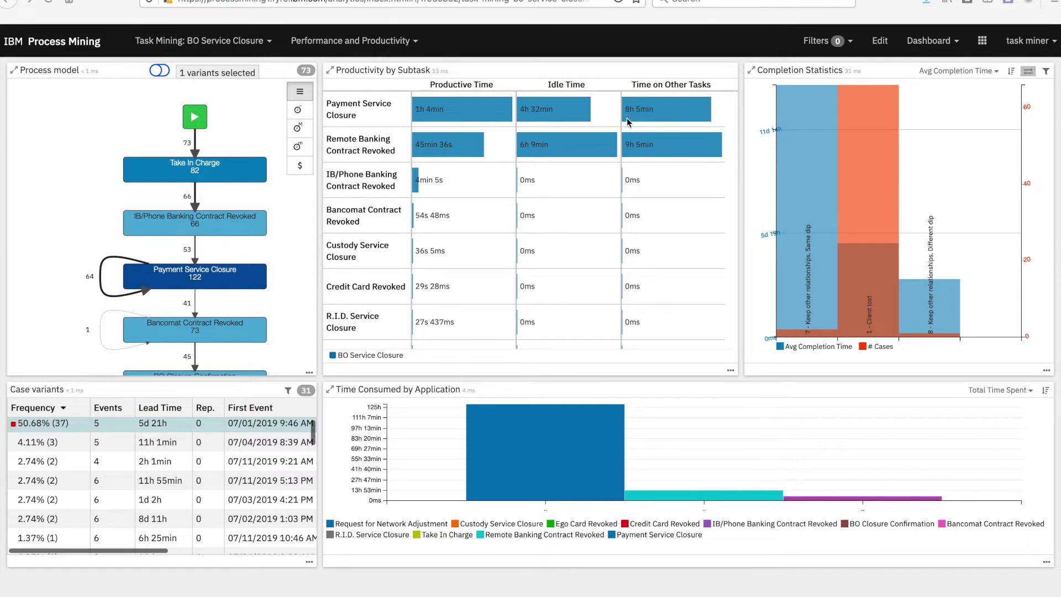
scroll(627, 118, "down", 1)
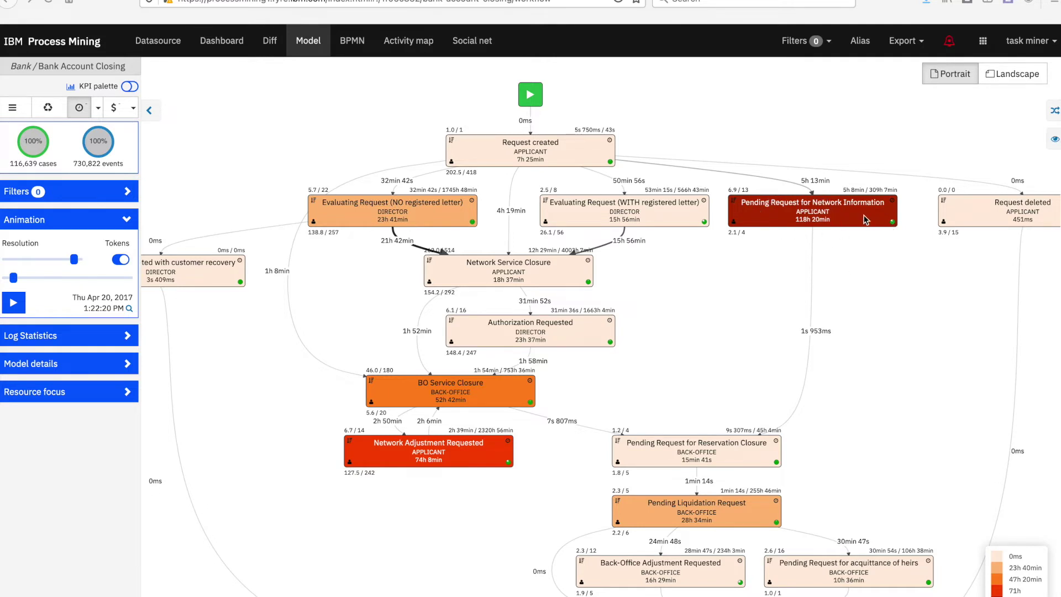
- Select Pending Liquidation Request and view the dashboard: 220.07 cases/d, 18d 15h average lead time
left_click(723, 509)
left_click(862, 478)
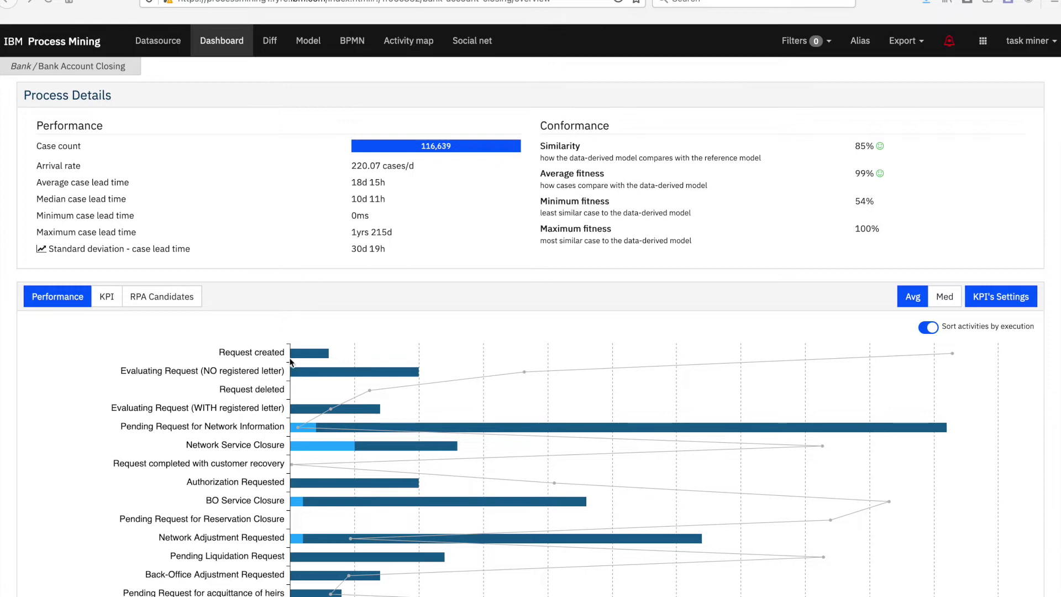
- Open the RPA Candidates analysis and lower the target activity automation level
scroll(290, 361, "down", 3)
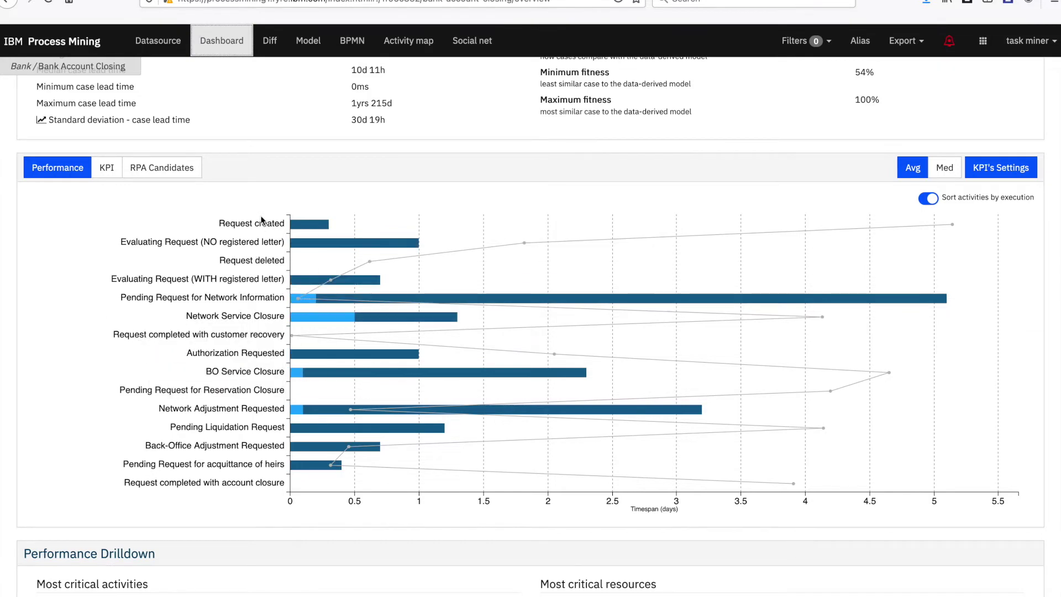
left_click(167, 168)
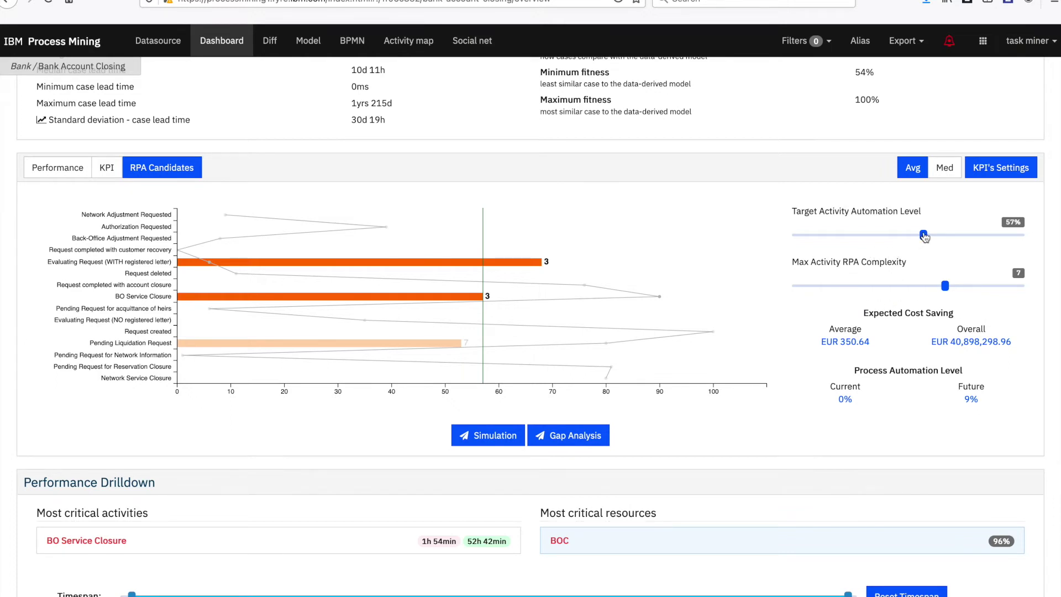
left_click_drag(924, 236, 900, 236)
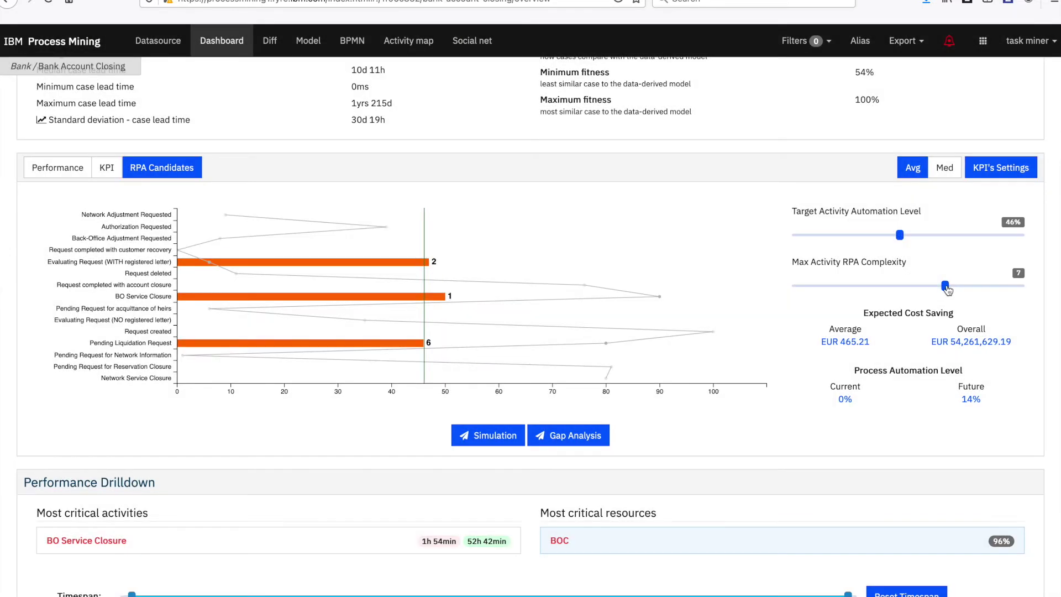
- Set maximum RPA complexity to 3 and target automation level to 57%, then open the simulation
left_click(941, 288)
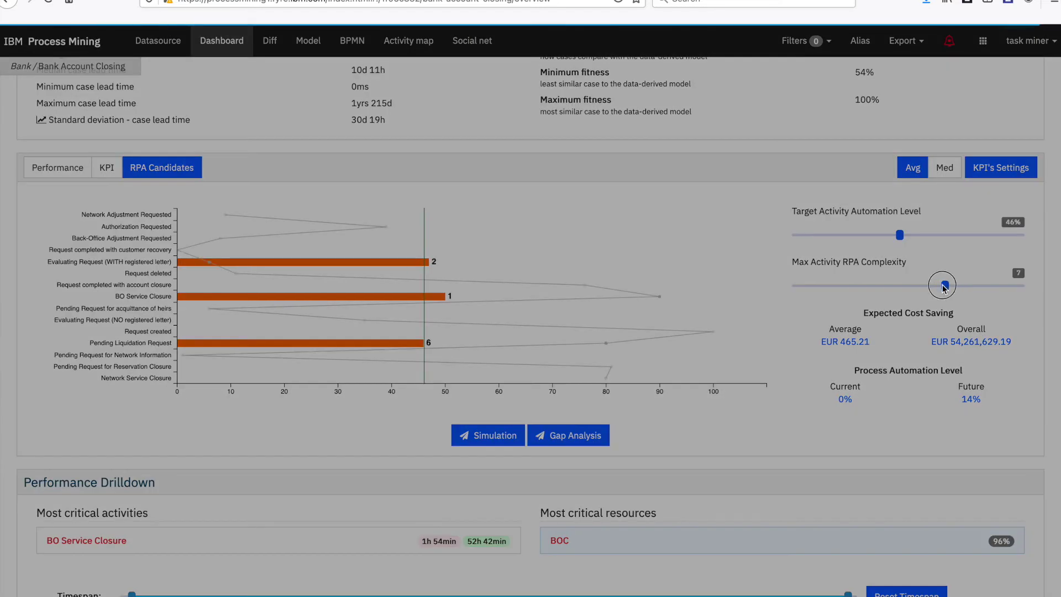
left_click(917, 288)
left_click_drag(944, 286, 852, 287)
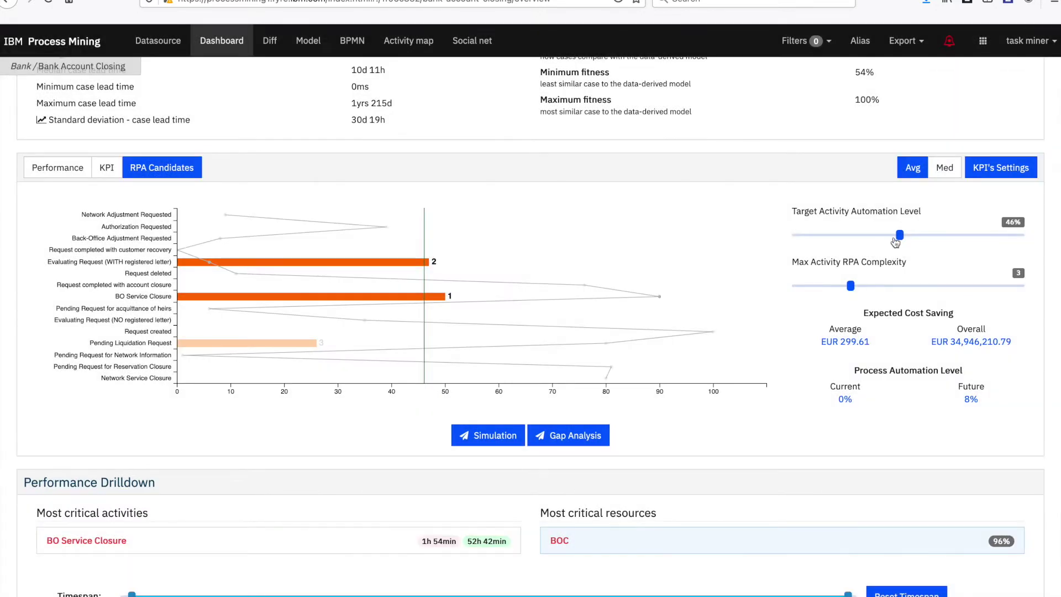
left_click_drag(901, 237, 921, 237)
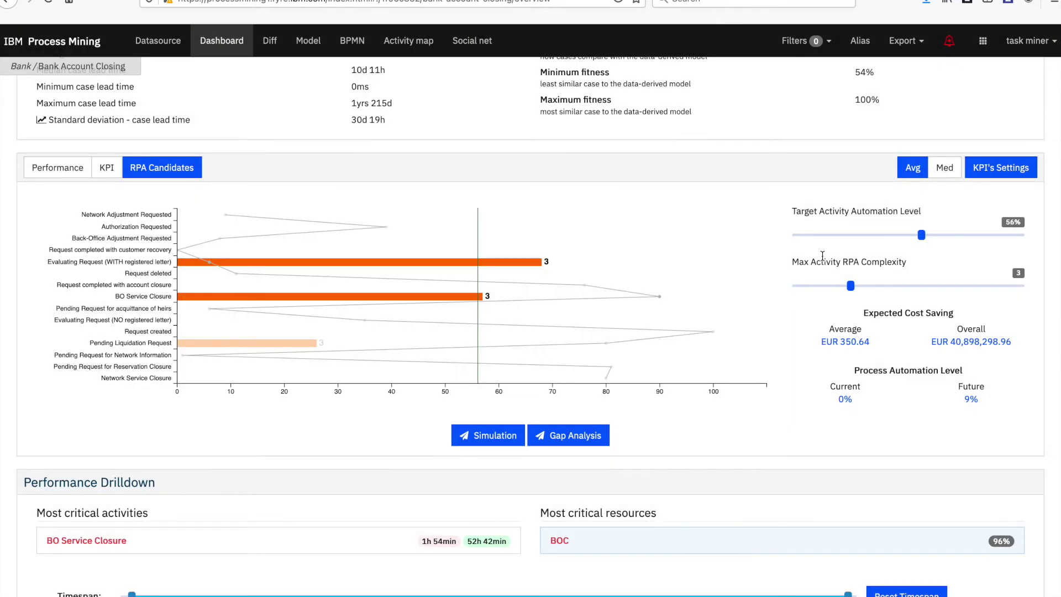
left_click_drag(921, 236, 924, 239)
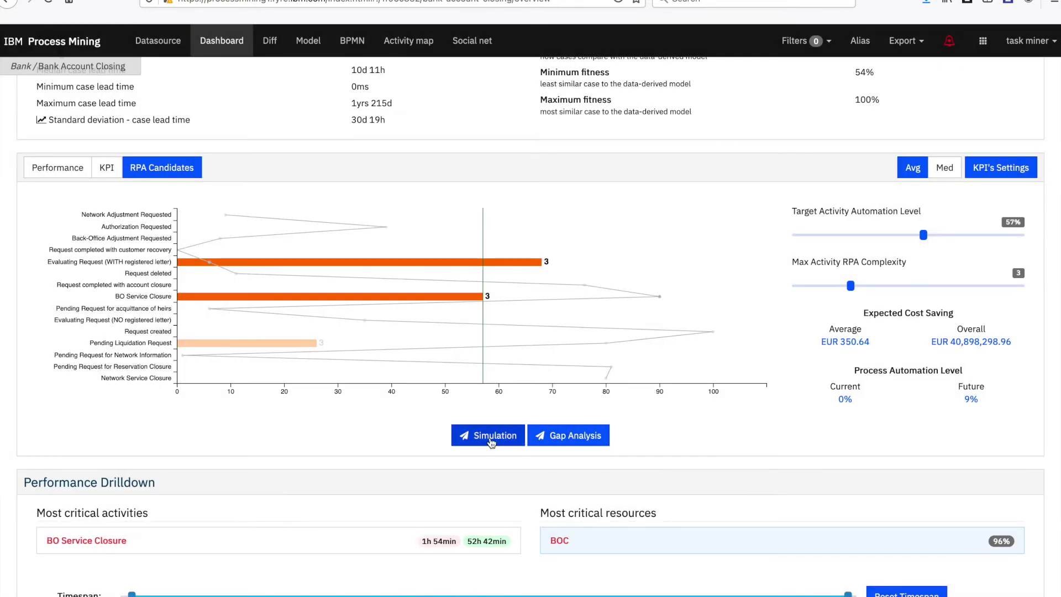
left_click(489, 438)
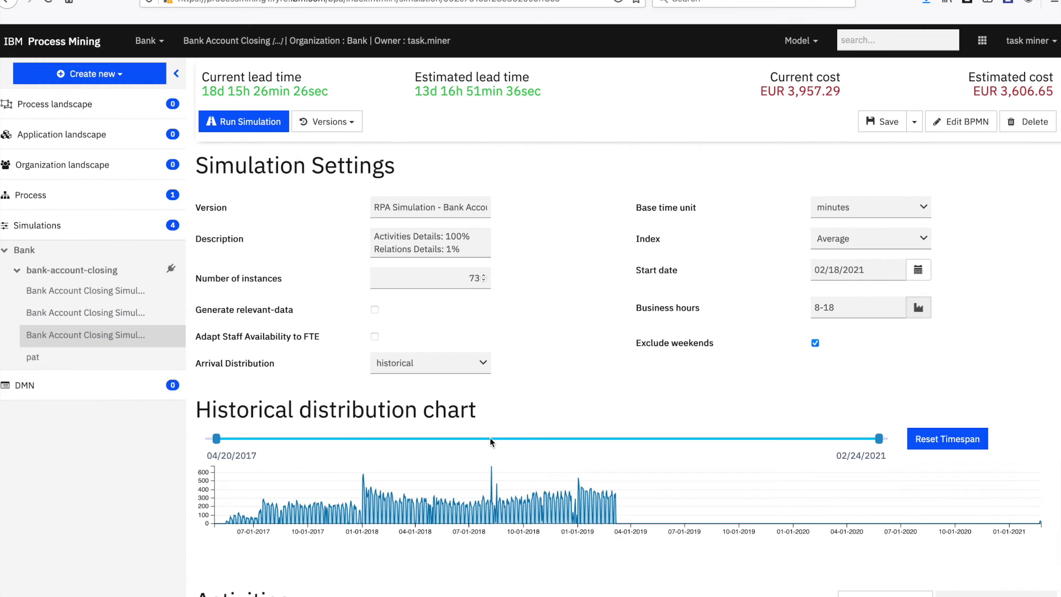
- Check BO Service Closure's 57% robotic quote and run the simulation despite missing working times
scroll(430, 423, "down", 10)
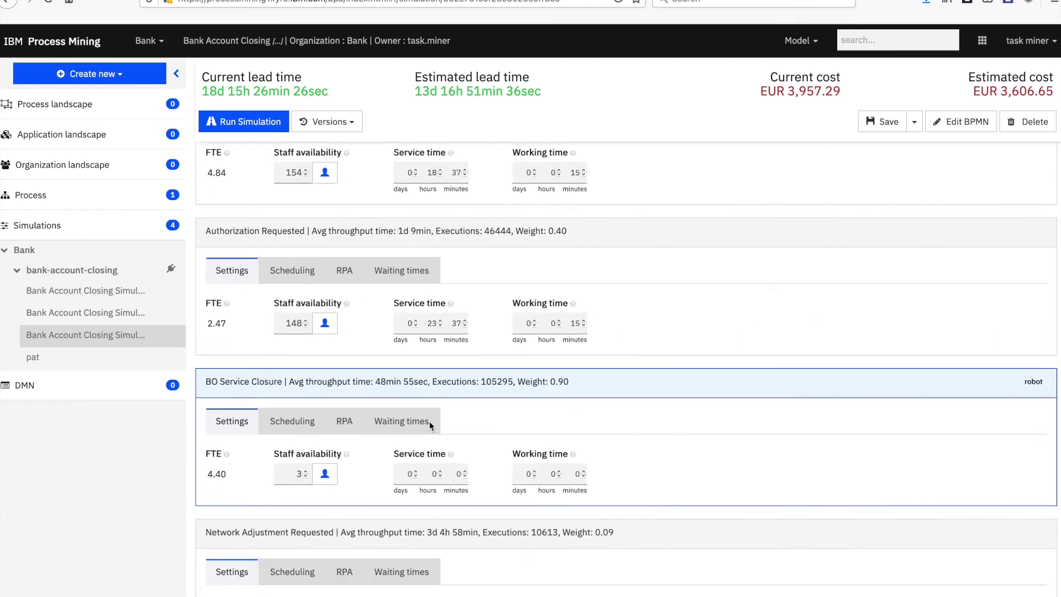
scroll(430, 425, "down", 1)
left_click(351, 384)
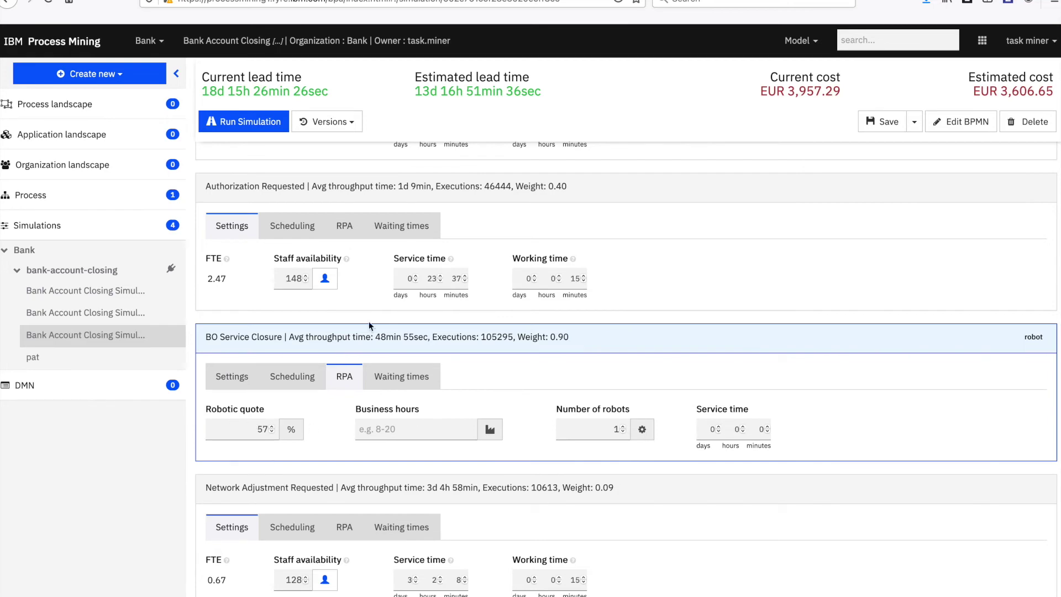
left_click(250, 123)
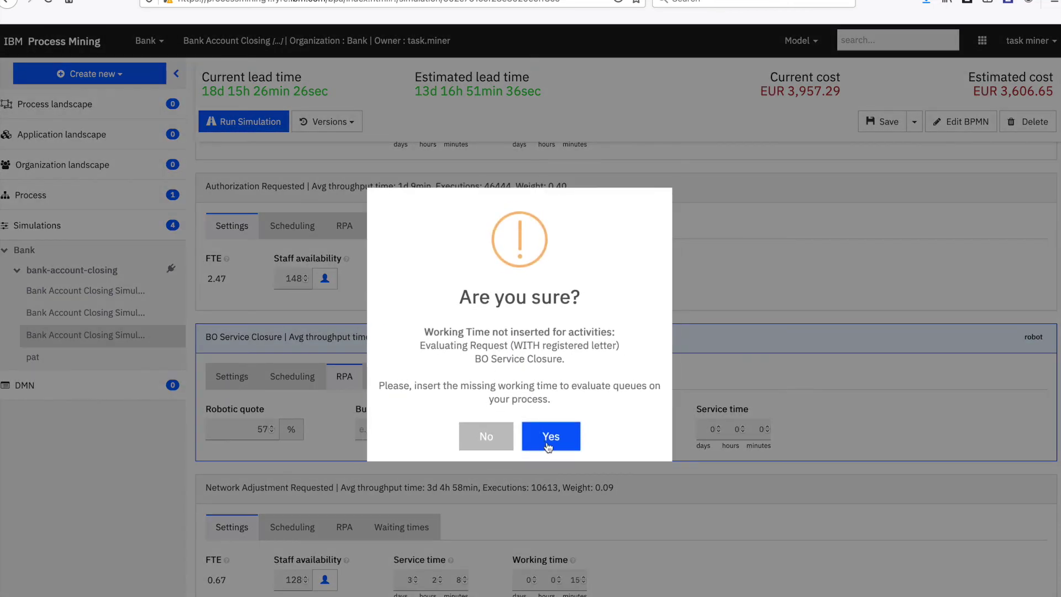
left_click(549, 436)
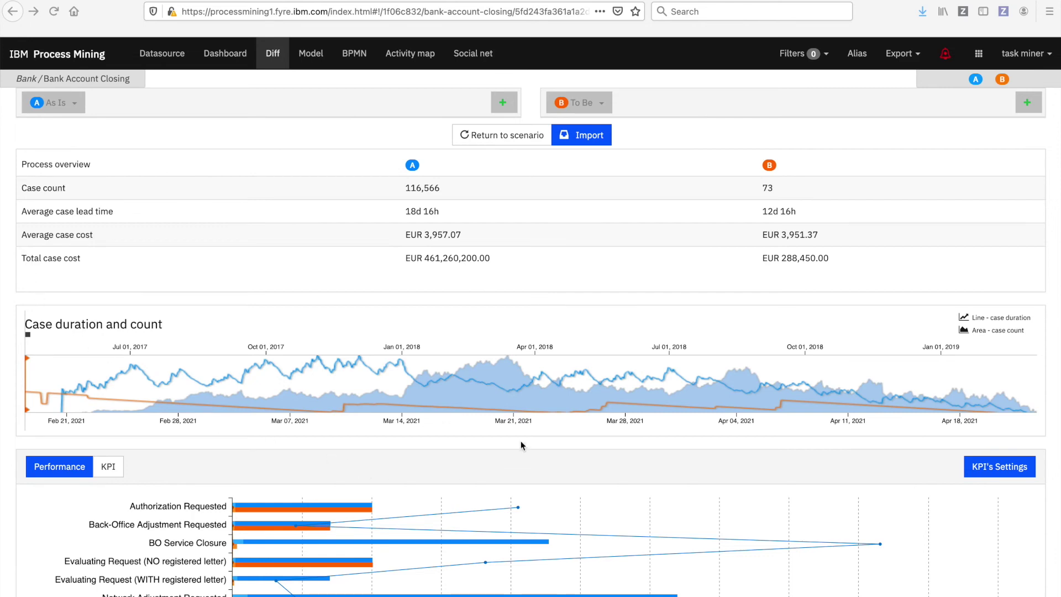
- Scroll through the As Is vs To Be diff: case cost EUR 461,260,200.00 versus EUR 288,450.00, plus activity performance bars
scroll(632, 423, "down", 3)
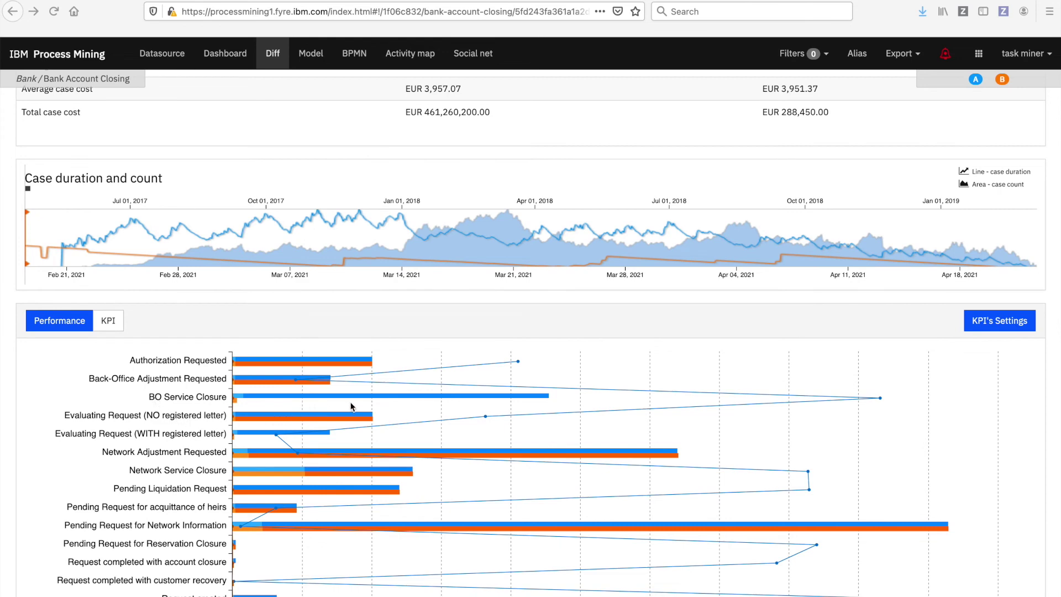
scroll(351, 408, "up", 3)
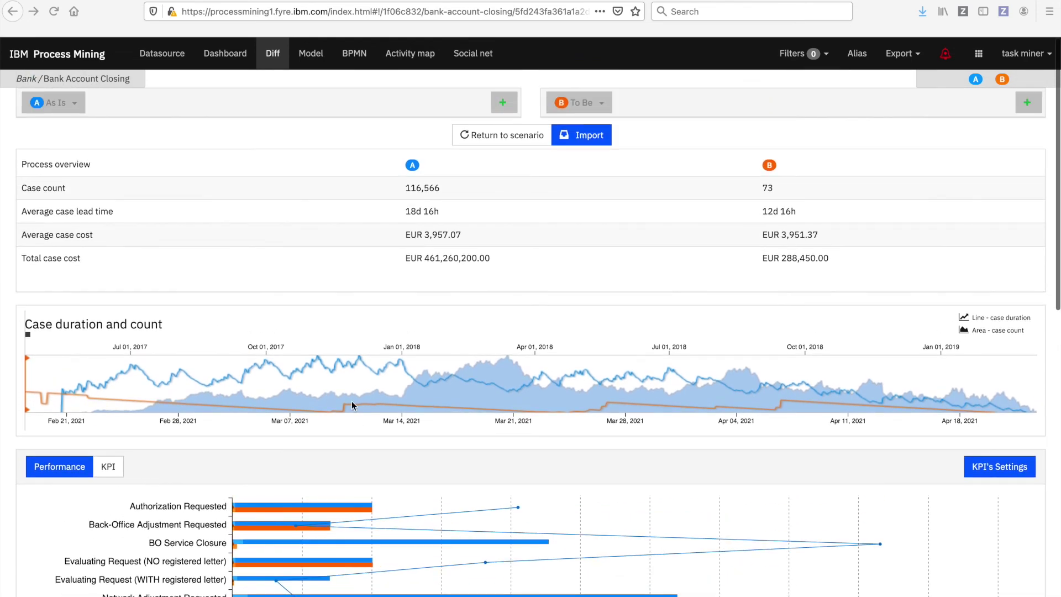